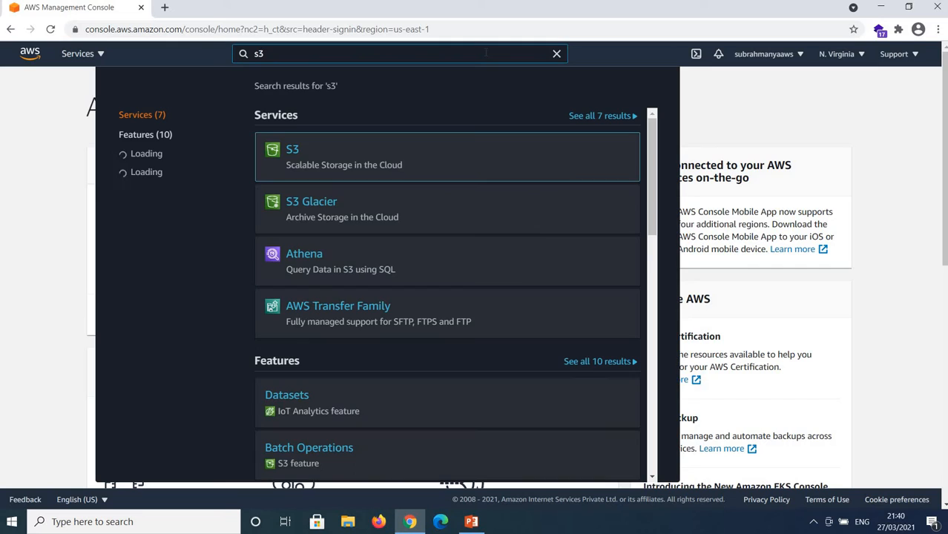
# - Open the S3 service and create a bucket named demo-s3-access-logs-sub-2021, keeping the default settings
pyautogui.click(293, 154)
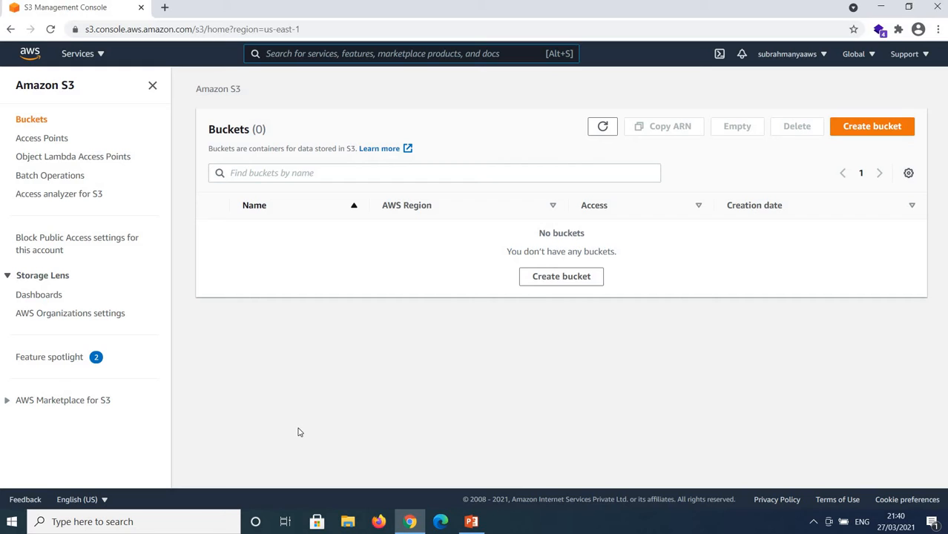
pyautogui.click(890, 129)
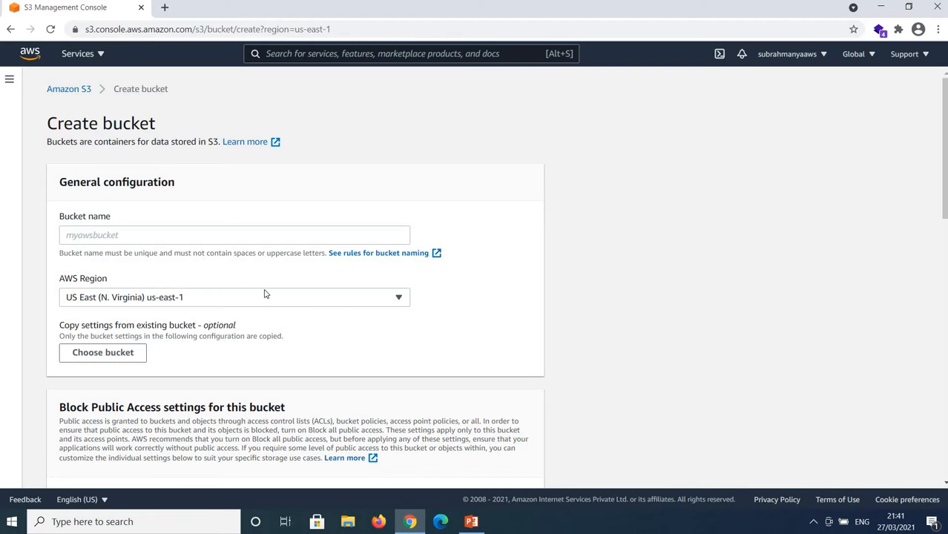
pyautogui.click(201, 236)
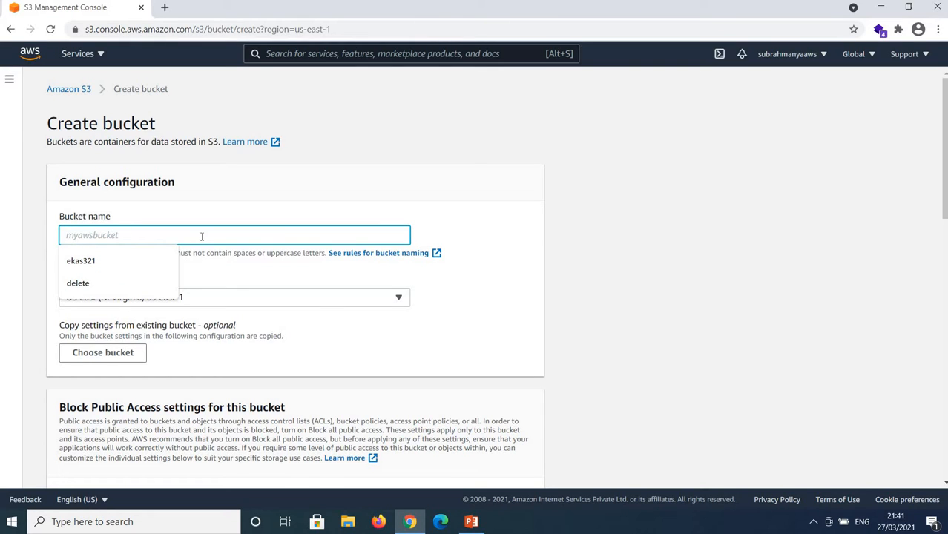
pyautogui.write('demo')
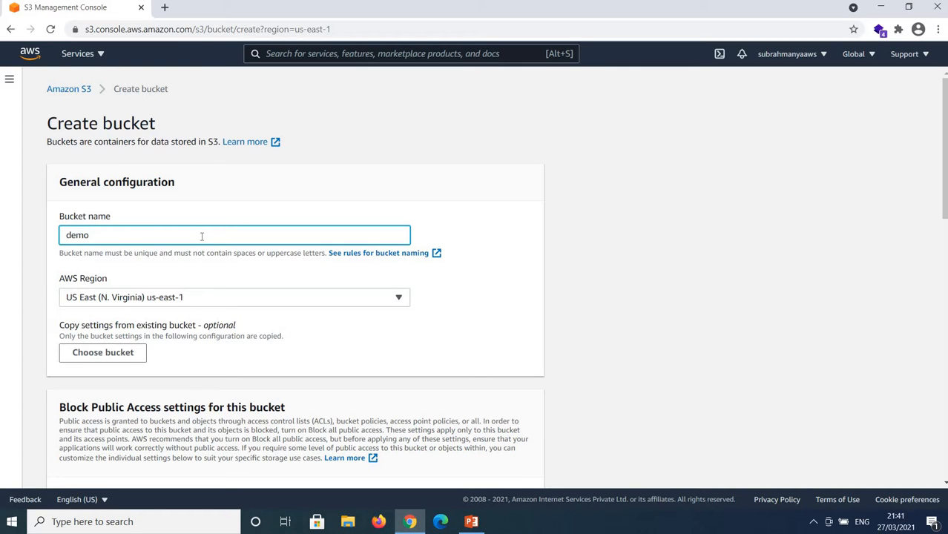
pyautogui.write('-s3-access-logs-sub')
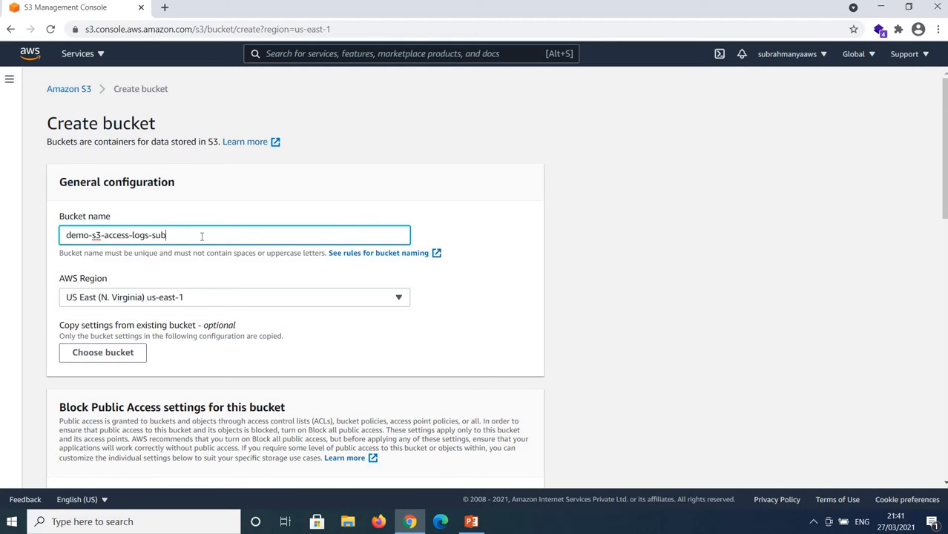
pyautogui.write('-2021')
pyautogui.click(438, 331)
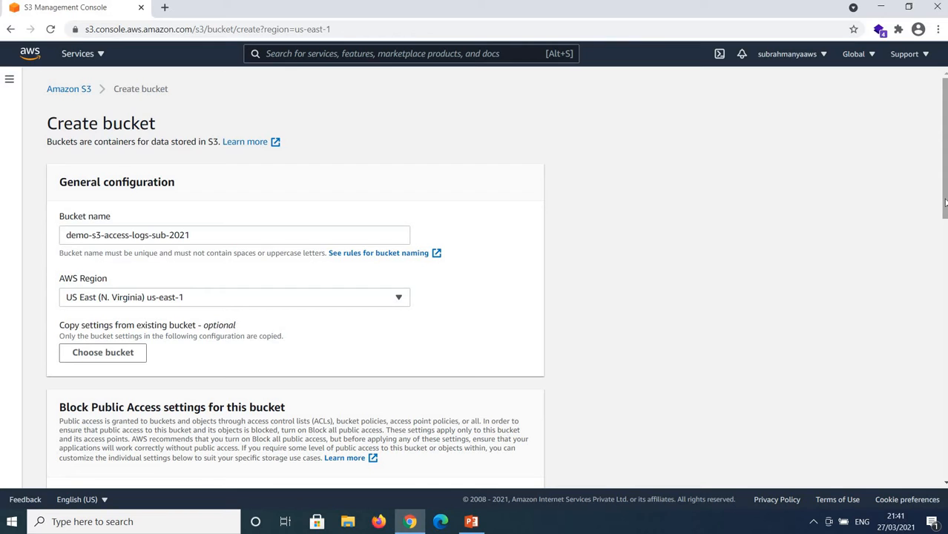
pyautogui.moveTo(946, 202); pyautogui.dragTo(946, 464)
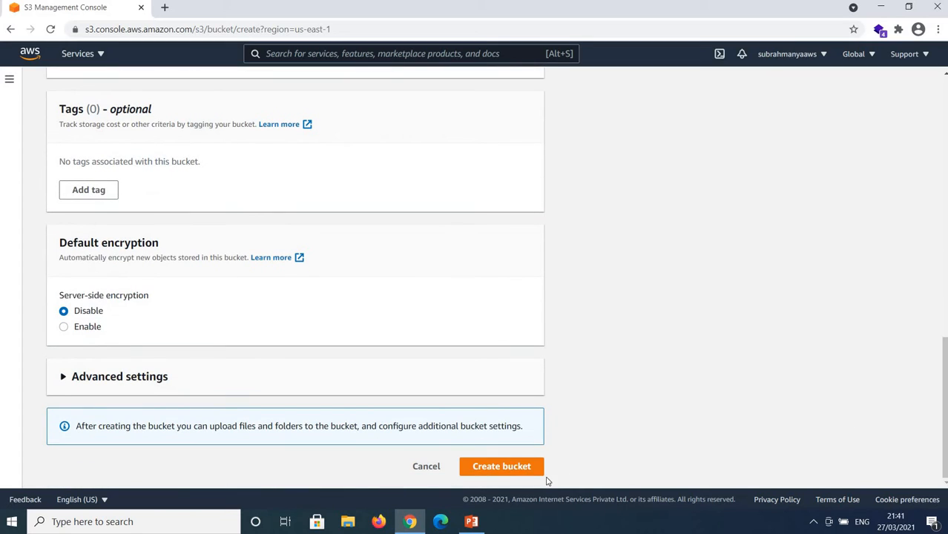
pyautogui.click(517, 473)
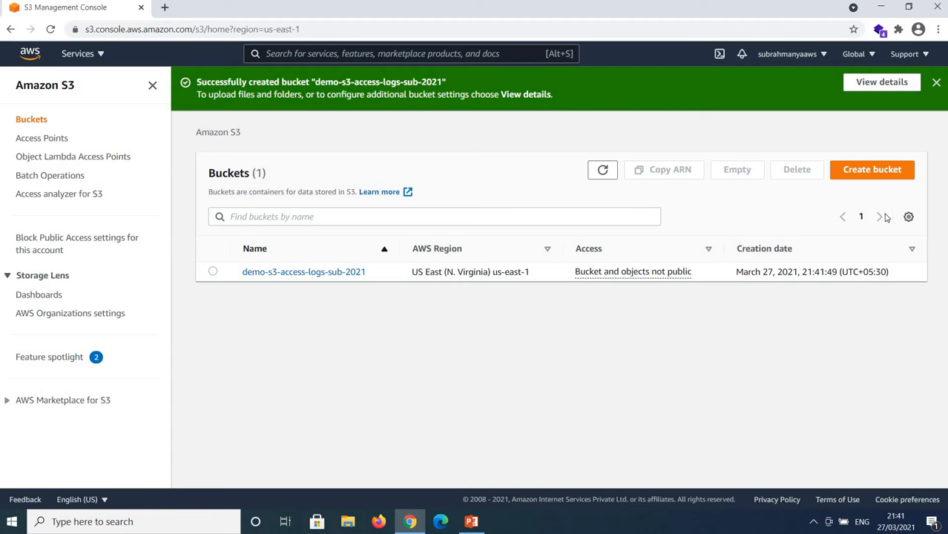
# - Create a second bucket named demo-sub-s3-bucket-2021, keeping the default settings
pyautogui.click(872, 171)
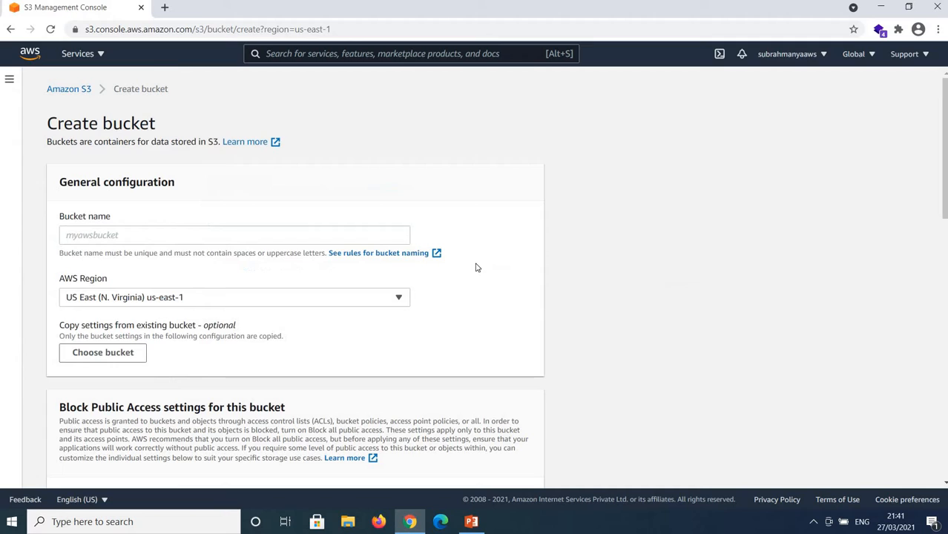
pyautogui.click(237, 237)
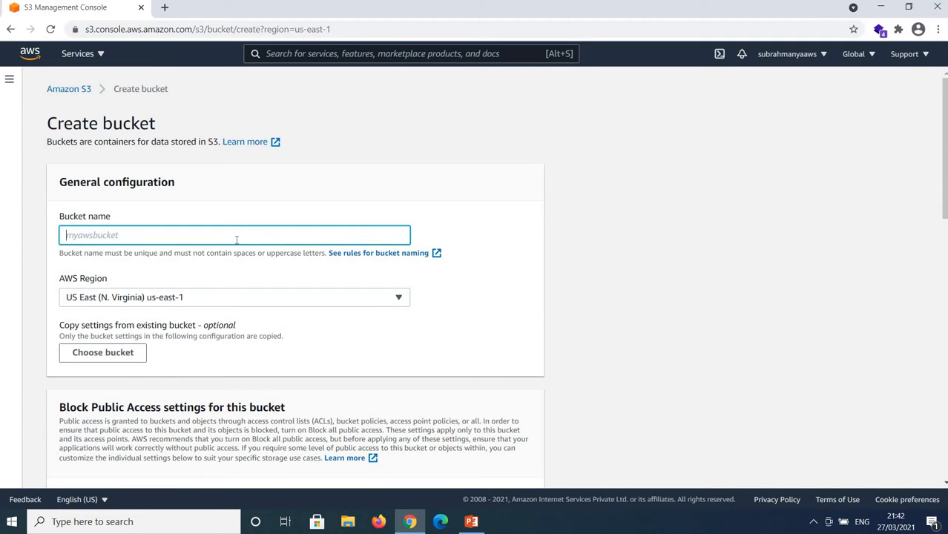
pyautogui.write('demo-sub-s3-bucket')
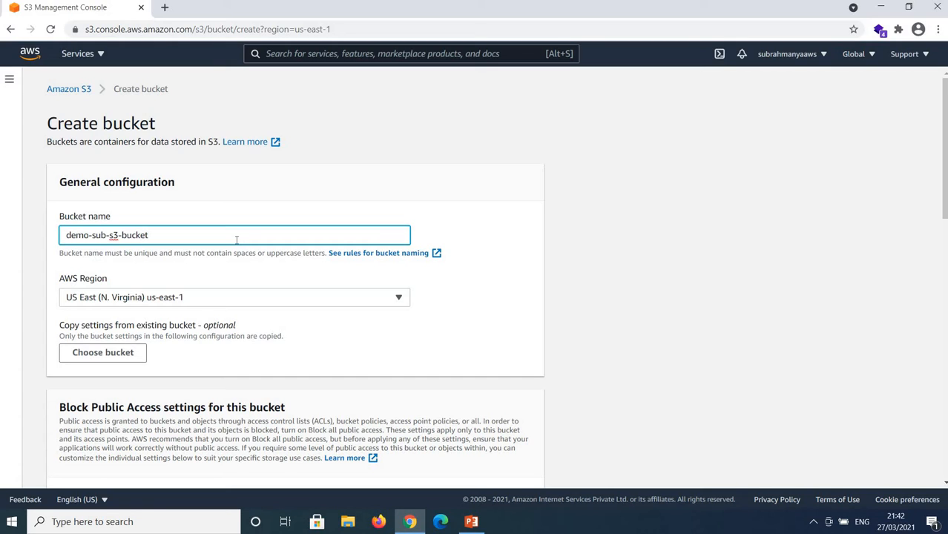
pyautogui.write('-2021')
pyautogui.moveTo(945, 214); pyautogui.dragTo(937, 475)
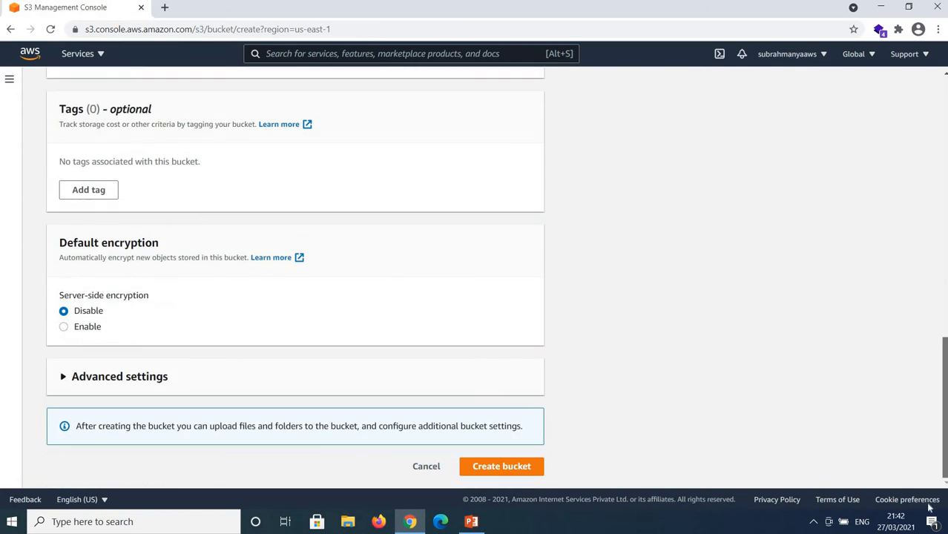
pyautogui.click(521, 472)
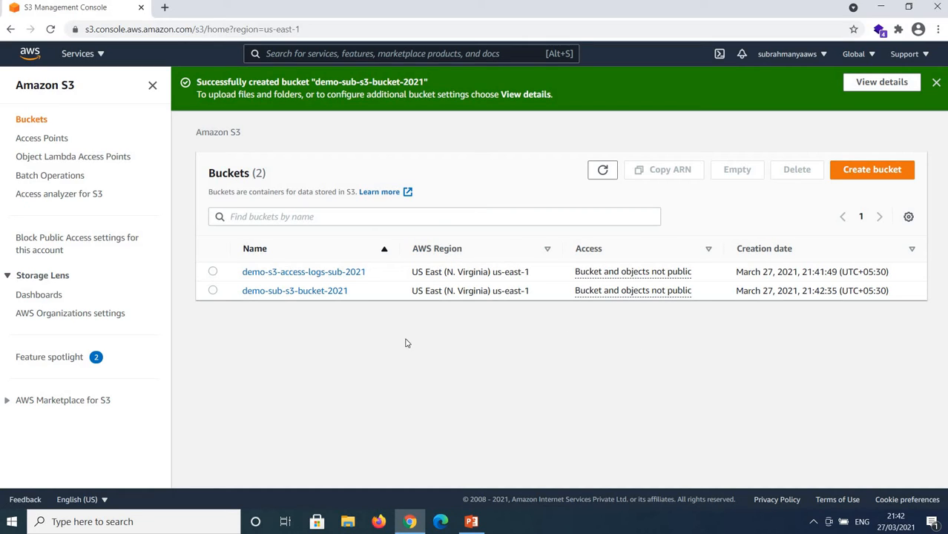
# - Enable server access logging on demo-sub-s3-bucket-2021 with s3://demo-s3-access-logs-sub-2021 as the target bucket, and save the change
pyautogui.click(286, 297)
pyautogui.click(291, 292)
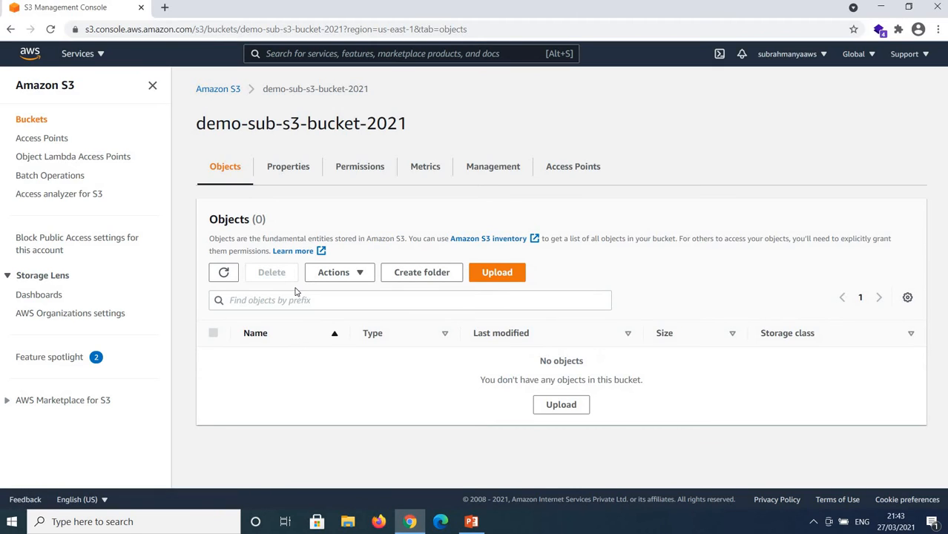
pyautogui.click(280, 170)
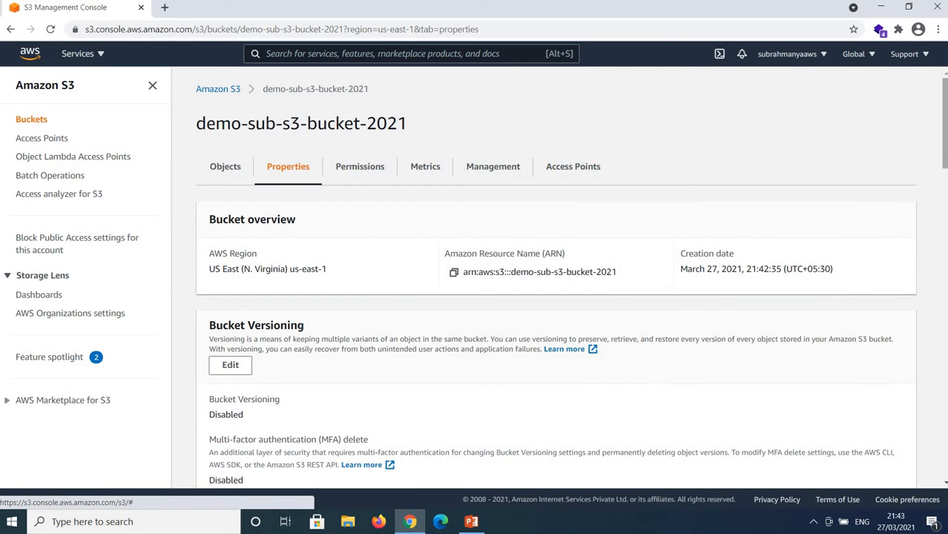
pyautogui.scroll(-1, 943, 156)
pyautogui.scroll(-10, 557, 275)
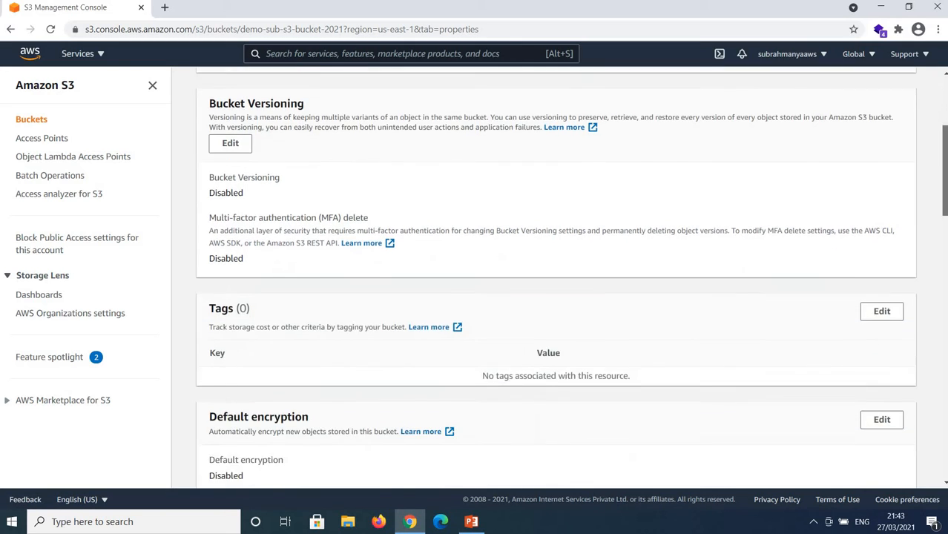
pyautogui.scroll(-1, 664, 347)
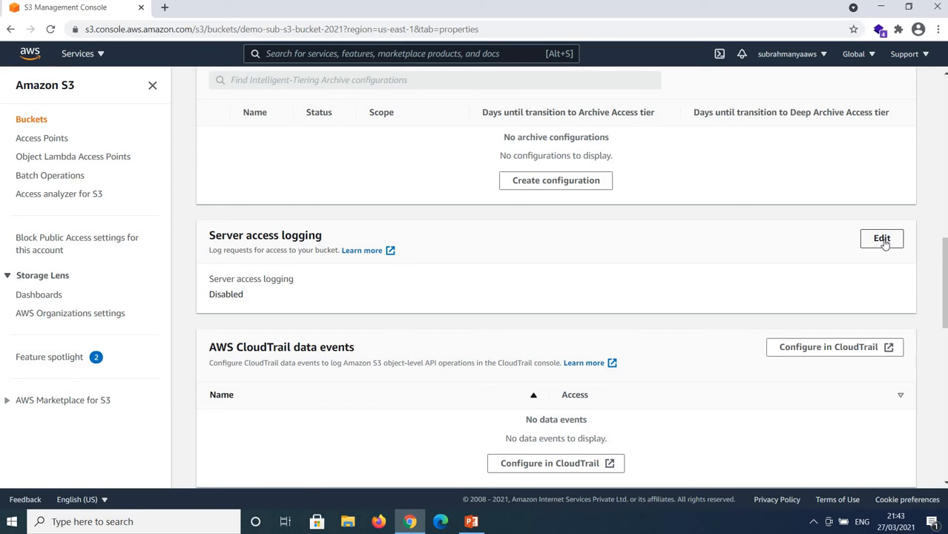
pyautogui.click(882, 239)
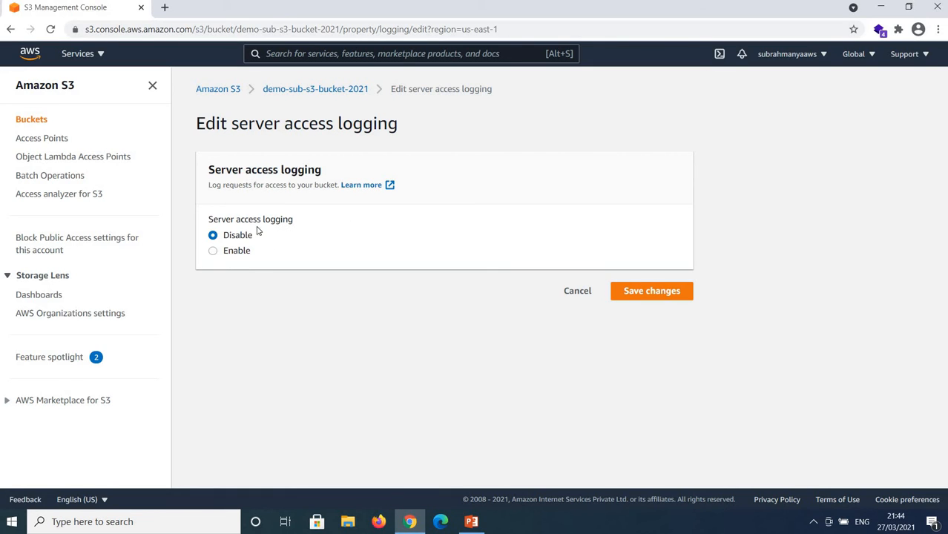
pyautogui.click(213, 252)
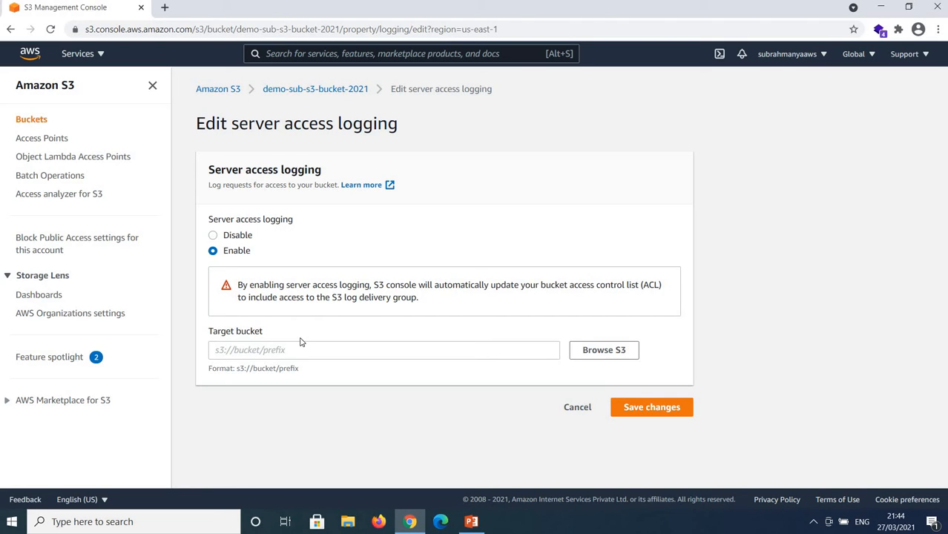
pyautogui.click(614, 351)
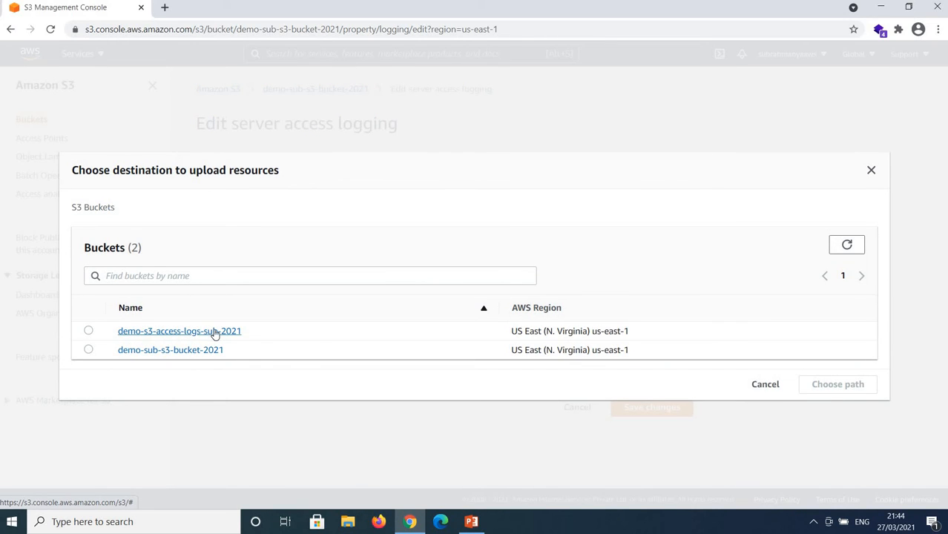
pyautogui.click(89, 332)
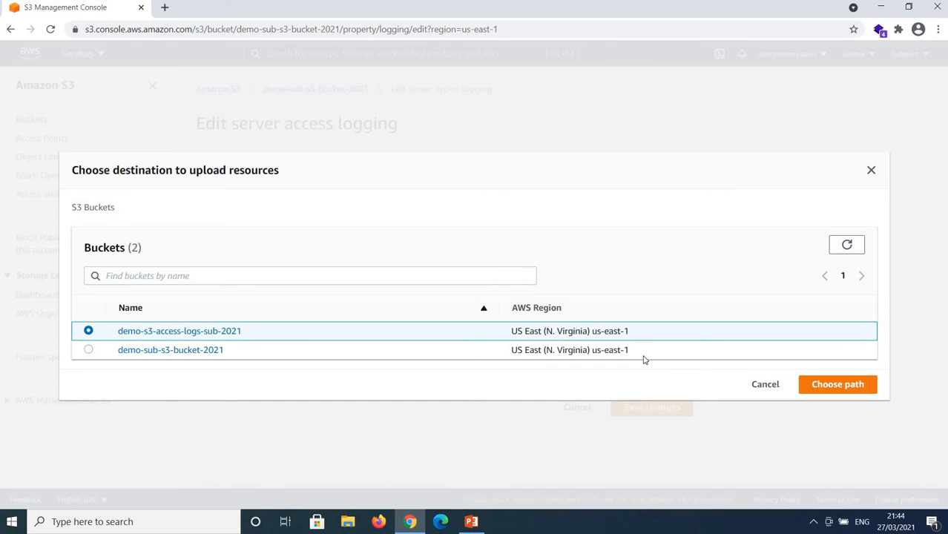
pyautogui.click(838, 385)
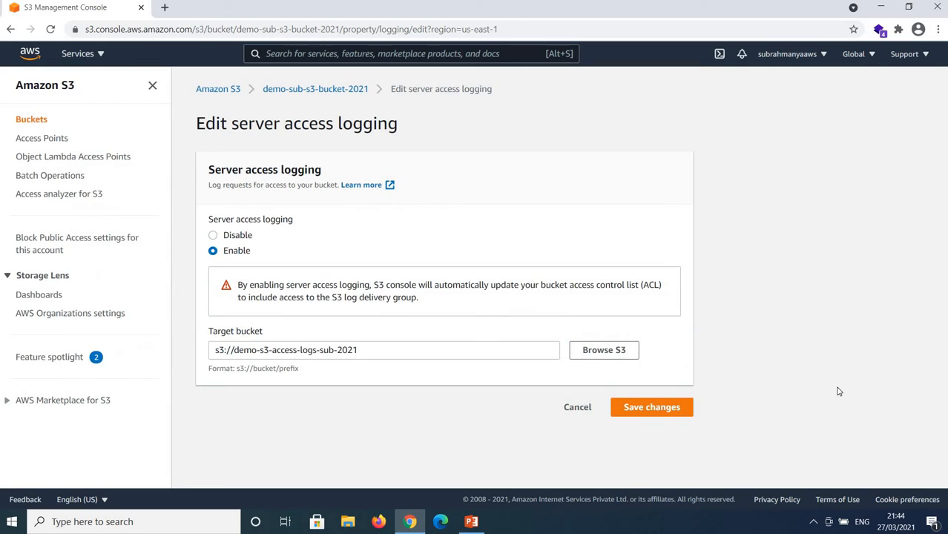
pyautogui.click(650, 408)
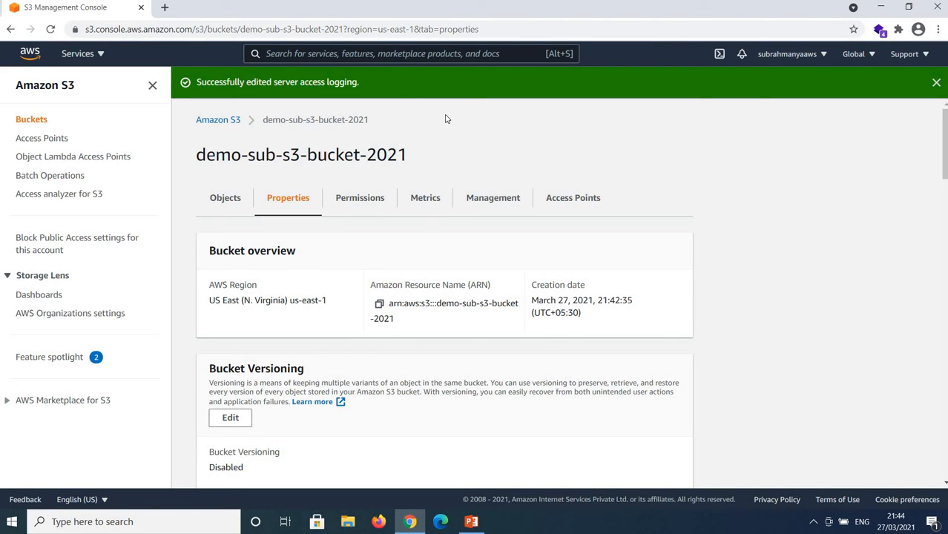
# - Upload putty_steps.txt from the ekas desktop folder to demo-sub-s3-bucket-2021 and close the upload status
pyautogui.click(219, 121)
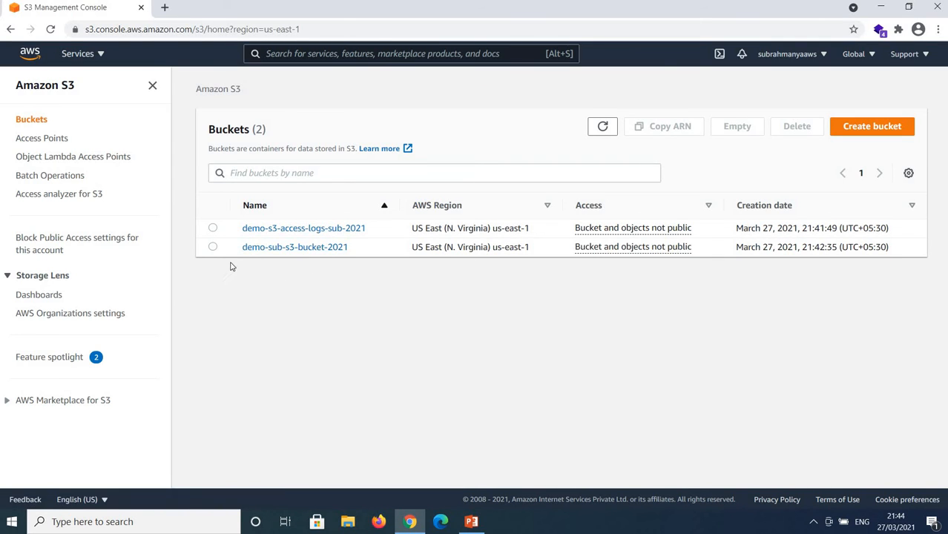
pyautogui.click(299, 251)
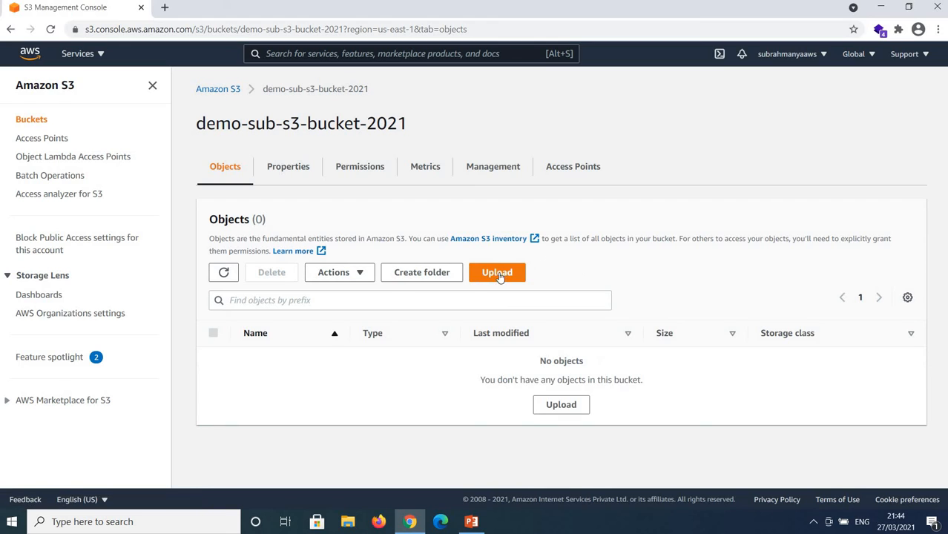
pyautogui.click(499, 276)
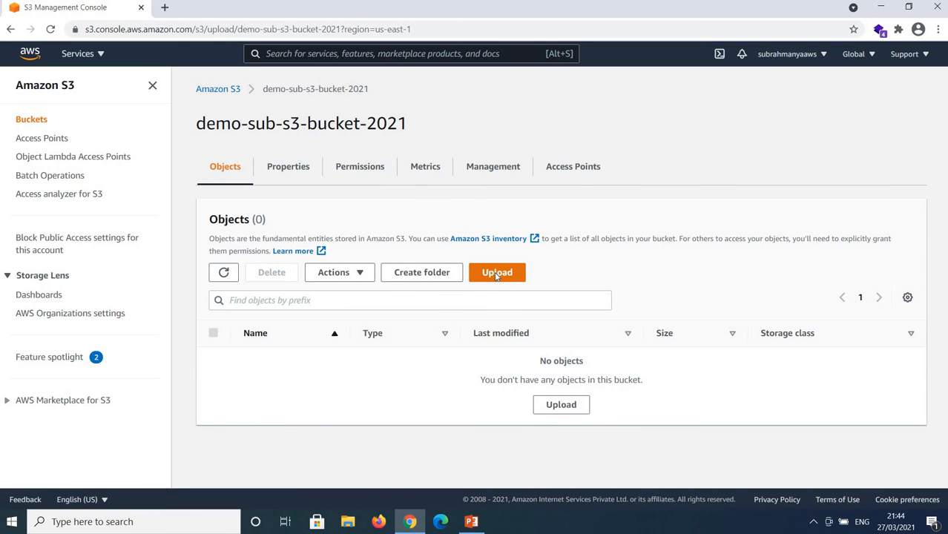
pyautogui.click(442, 243)
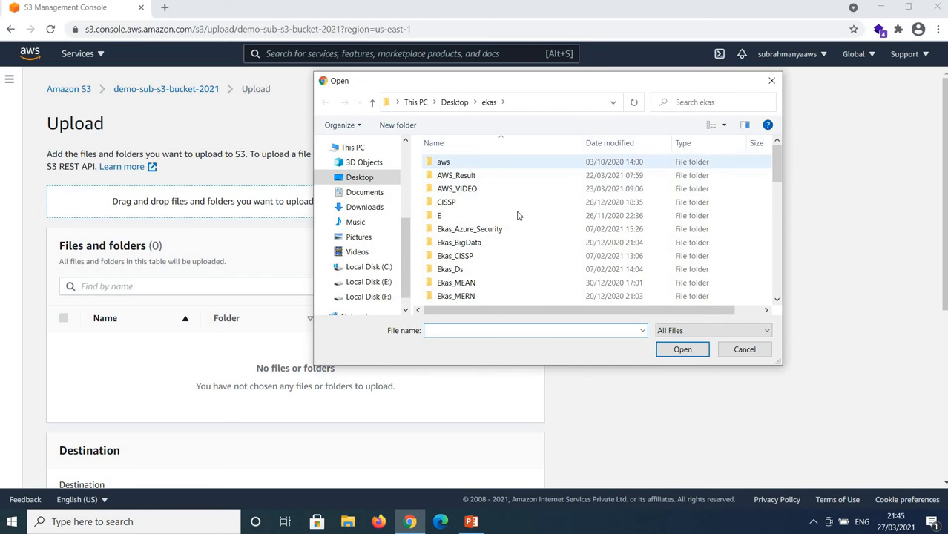
pyautogui.moveTo(774, 164); pyautogui.dragTo(772, 237)
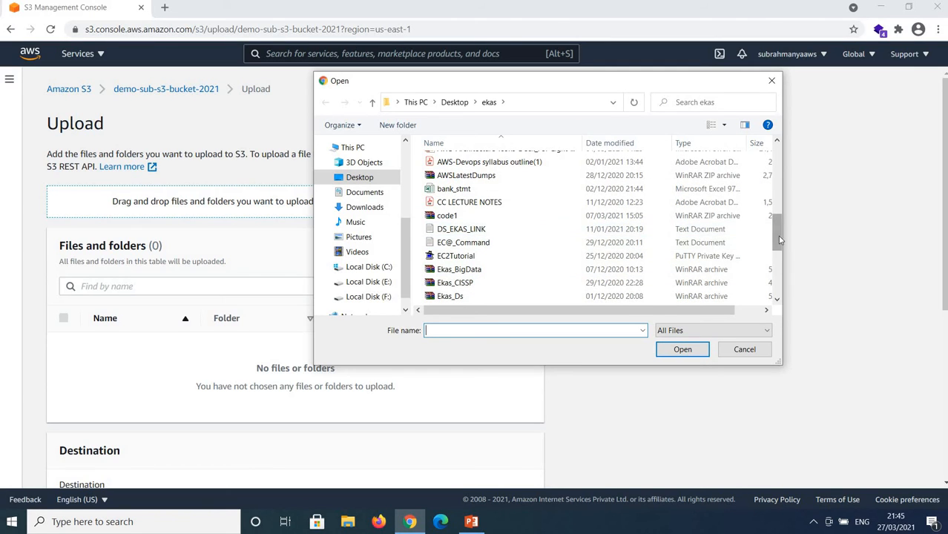
pyautogui.moveTo(779, 241); pyautogui.dragTo(776, 260)
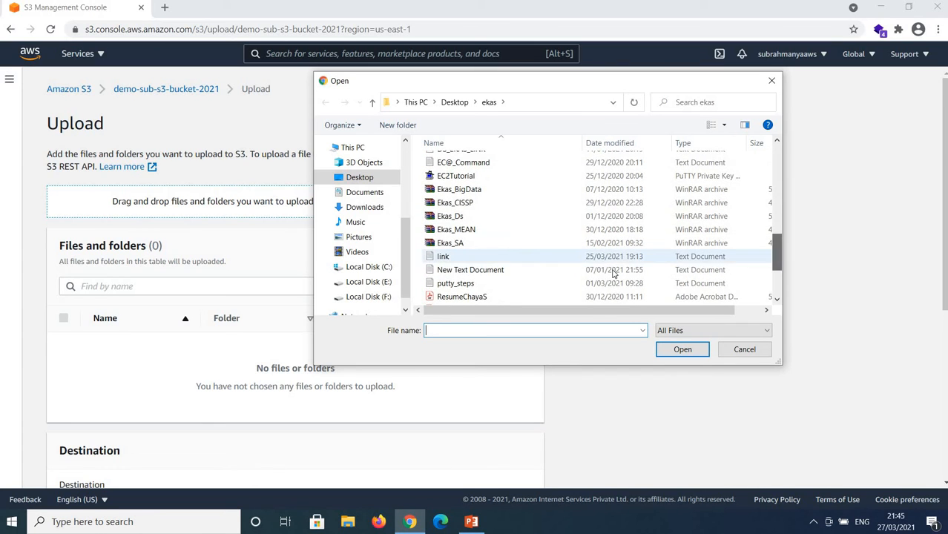
pyautogui.click(457, 287)
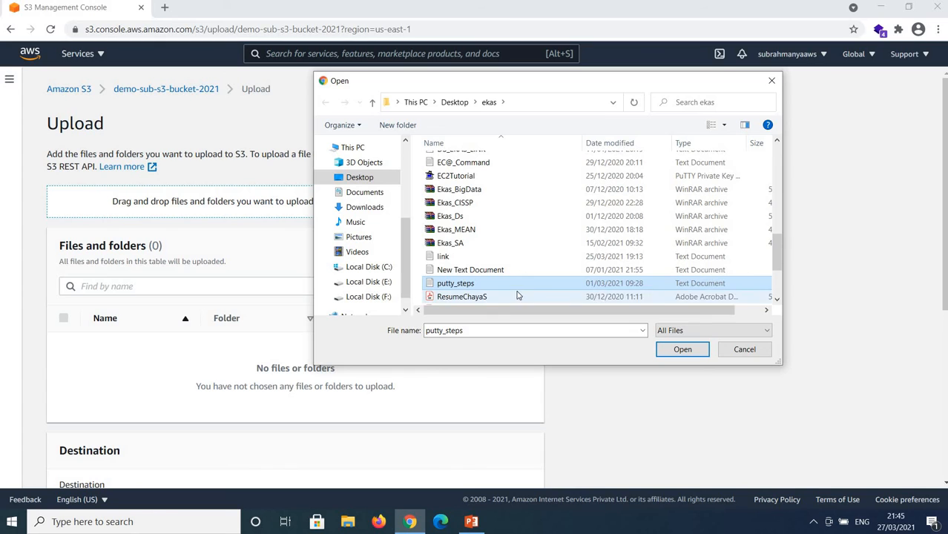
pyautogui.click(681, 350)
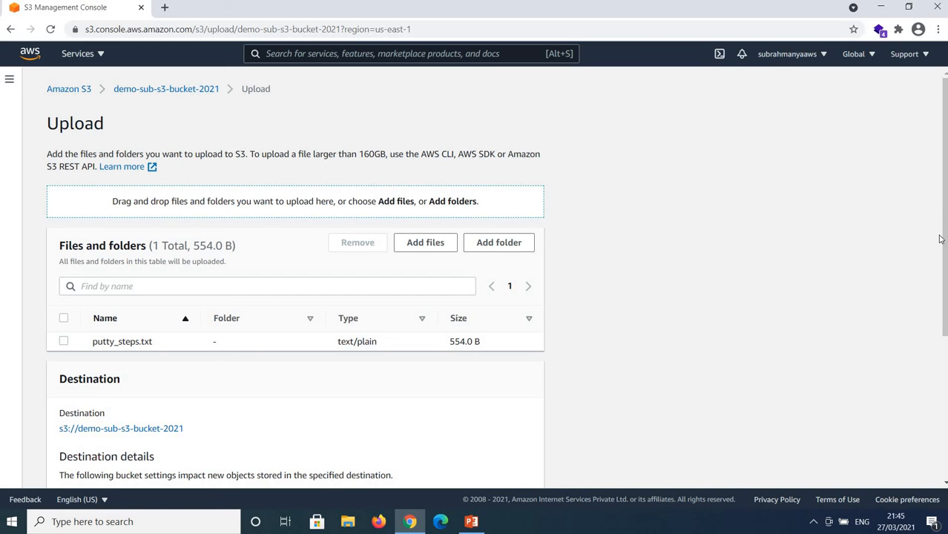
pyautogui.moveTo(939, 239); pyautogui.dragTo(912, 444)
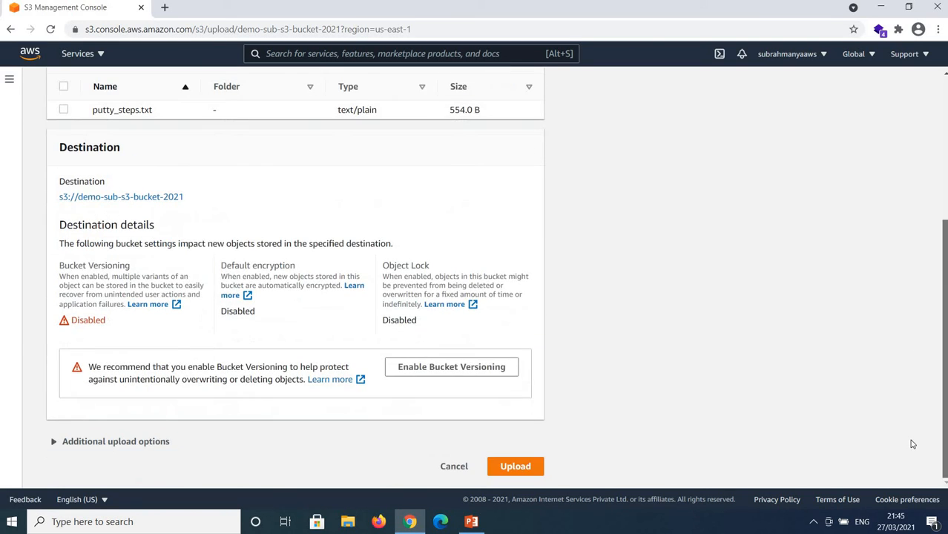
pyautogui.click(516, 468)
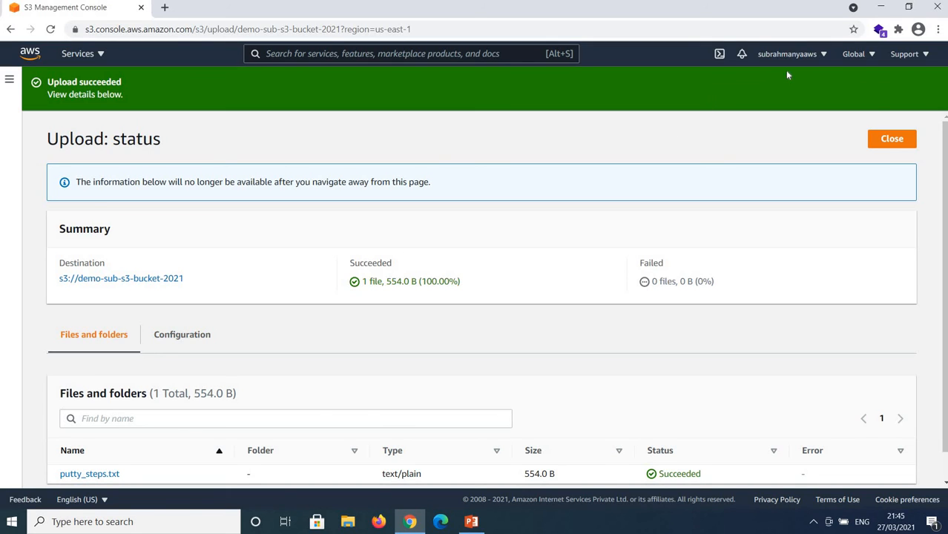
pyautogui.click(892, 140)
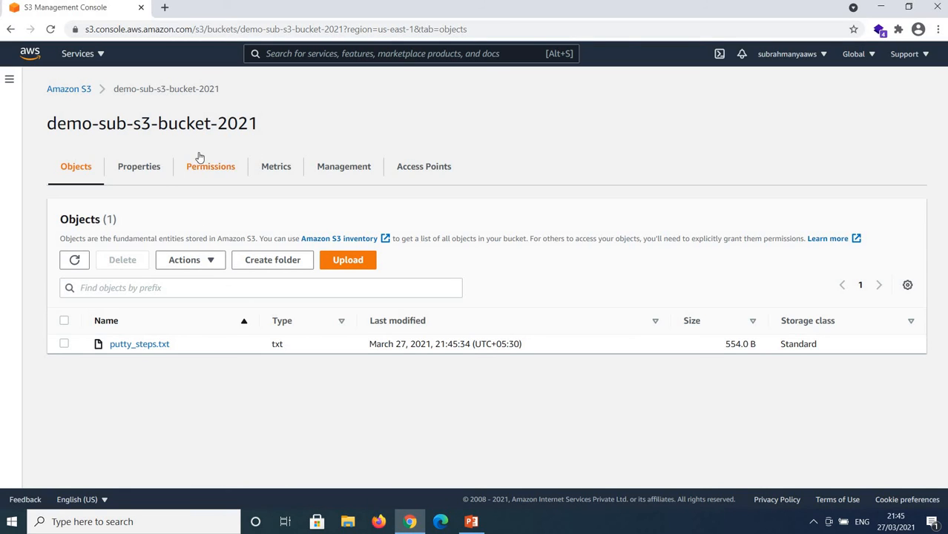
# - Check the objects in the demo-s3-access-logs-sub-2021 bucket for delivered logs and return to the bucket list
pyautogui.click(86, 90)
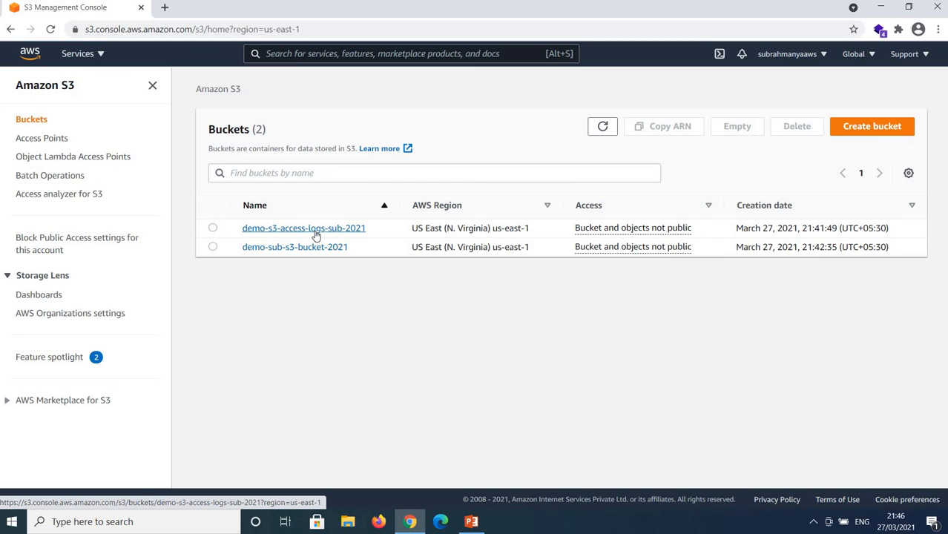
pyautogui.click(354, 231)
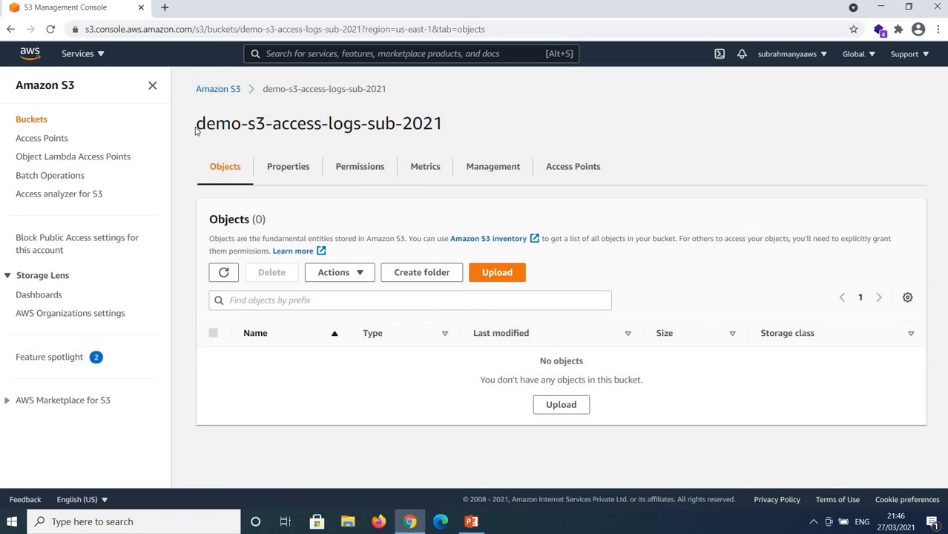
pyautogui.moveTo(199, 128); pyautogui.dragTo(507, 116)
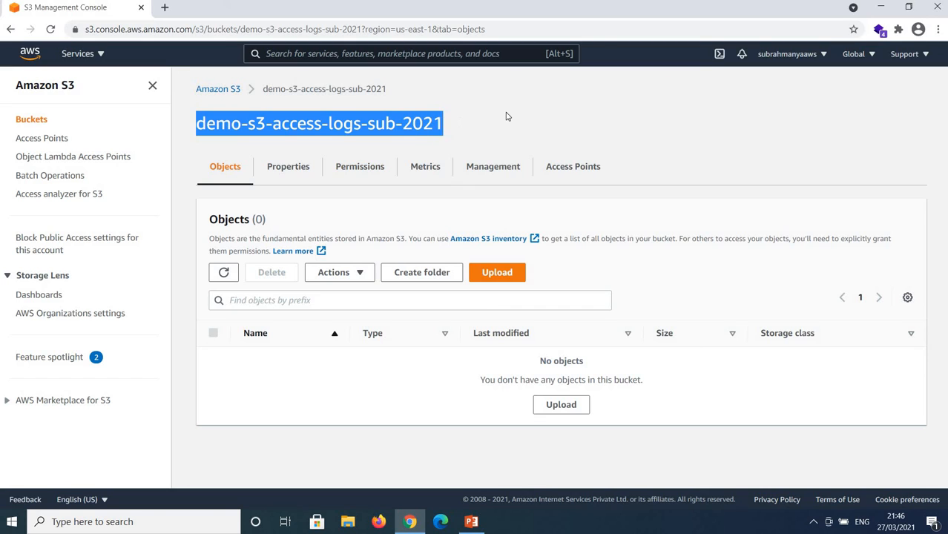
pyautogui.click(509, 115)
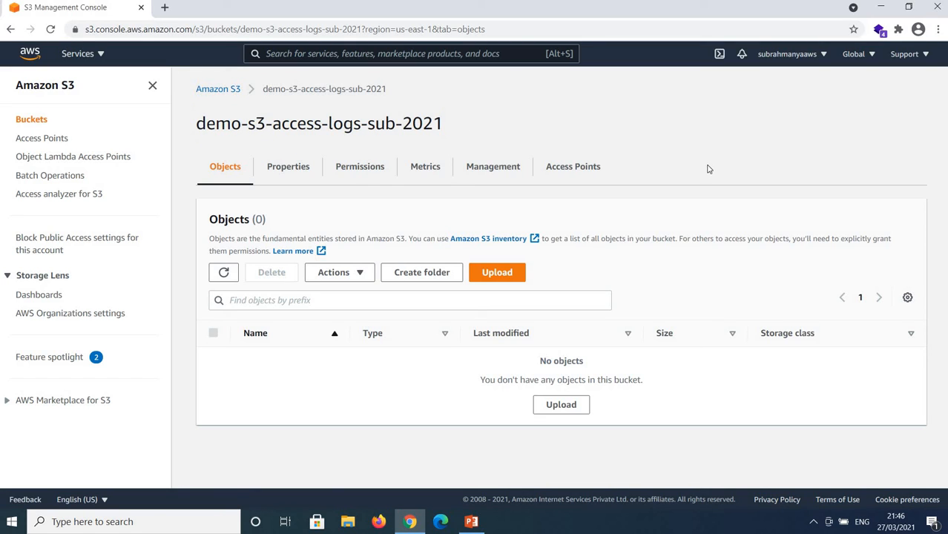
pyautogui.click(236, 90)
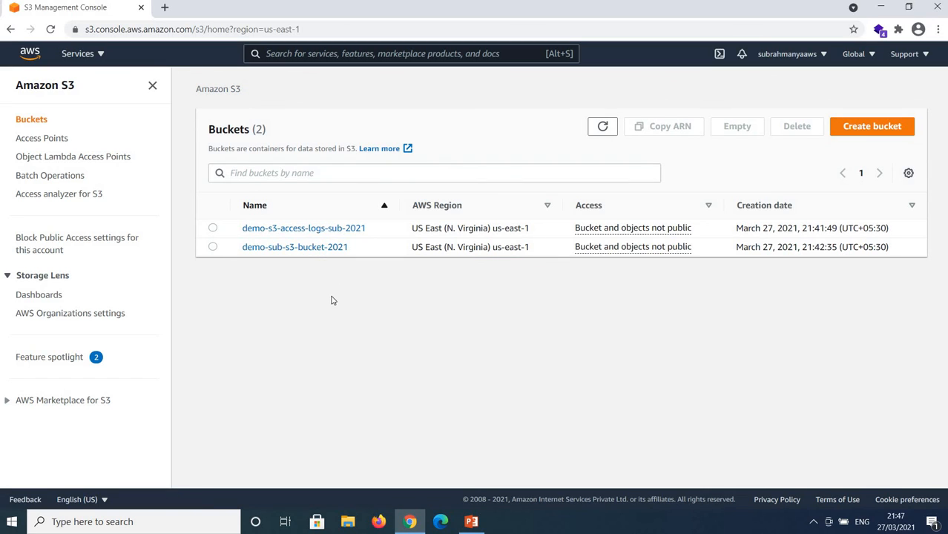